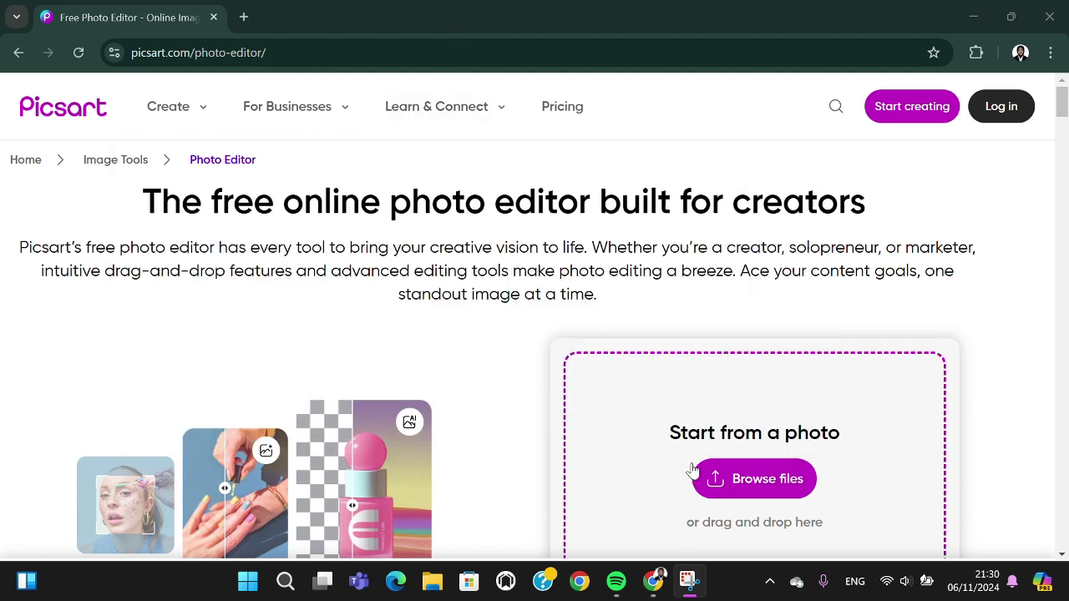
- Upload the WhatsApp Image from Downloads onto a 405×720 px canvas and close the sign-in pop-up
left_click(766, 483)
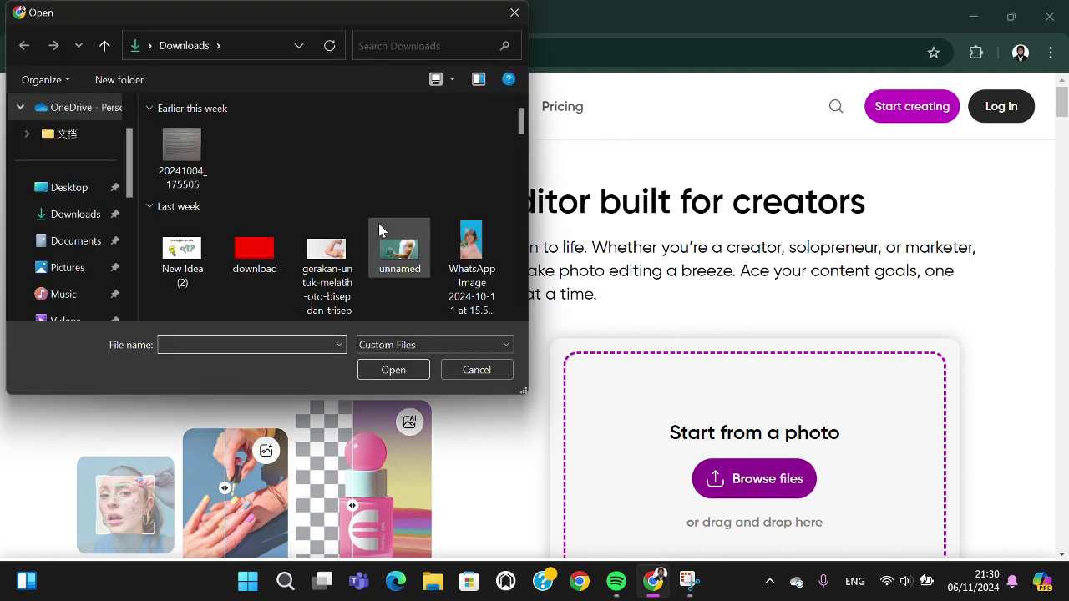
left_click(472, 250)
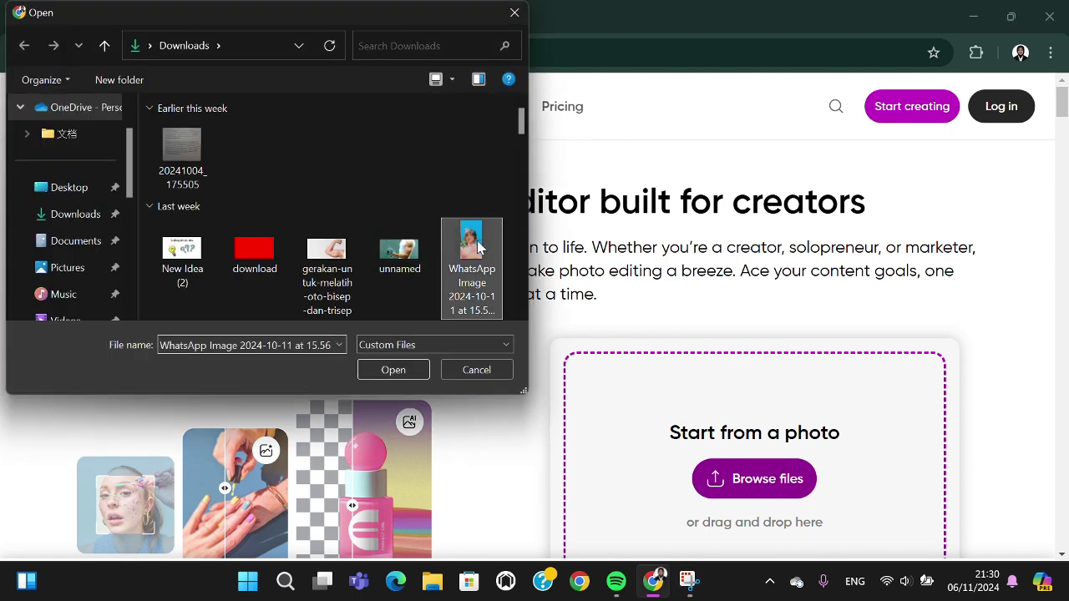
left_click(390, 372)
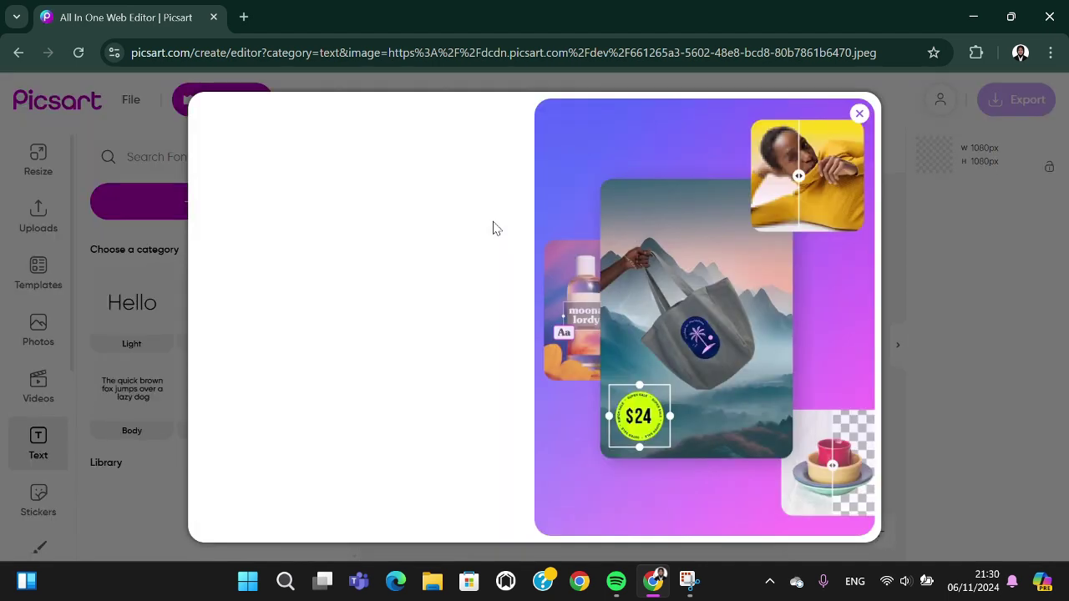
left_click(859, 114)
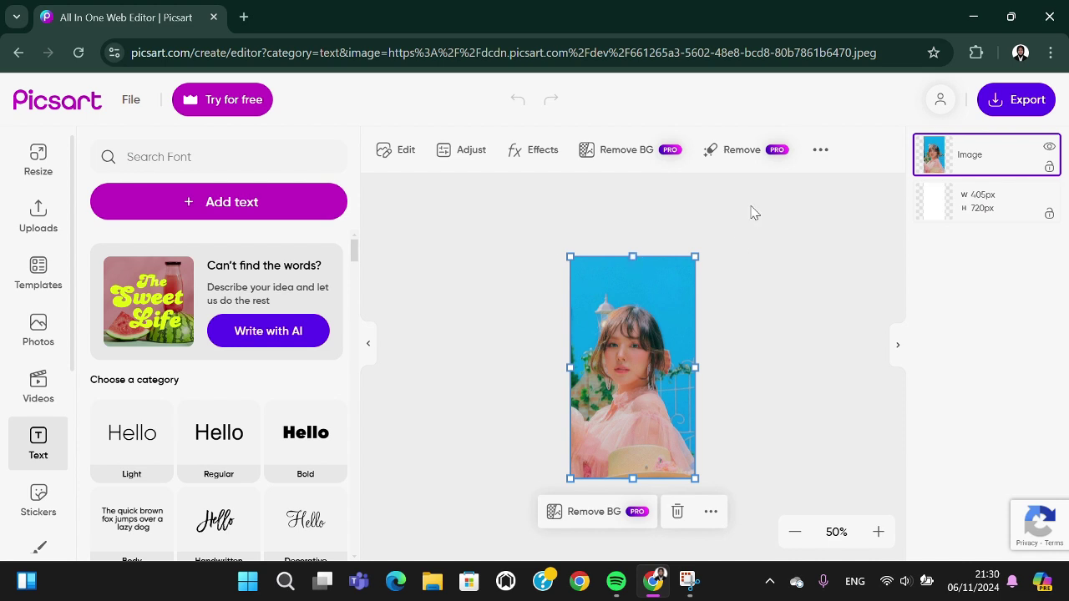
- Open the Erase tool at size 40, opacity 100, and erase the top-left sky
left_click(822, 150)
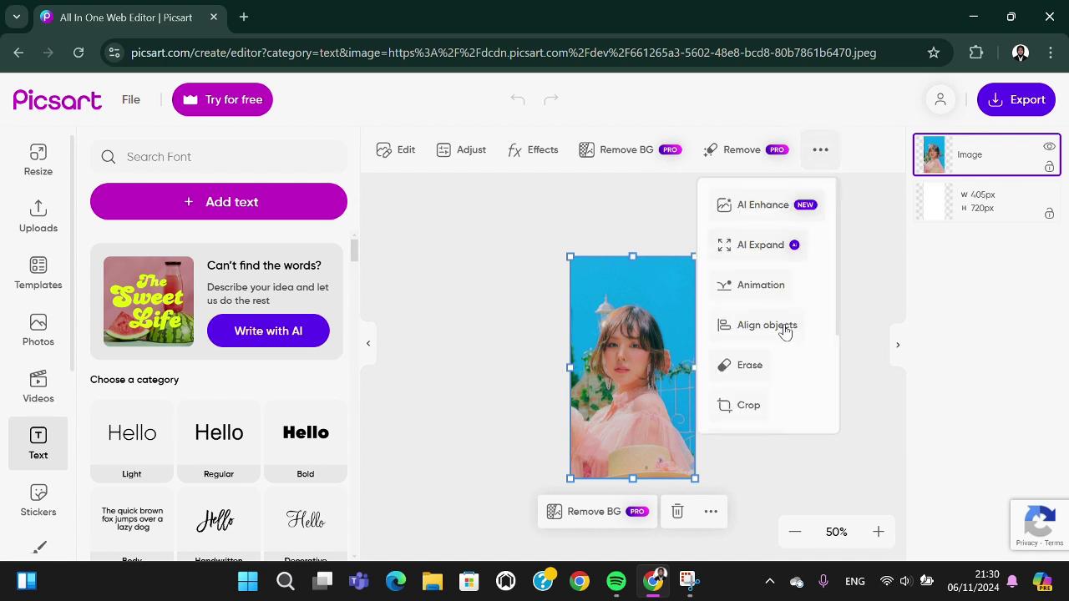
left_click(725, 366)
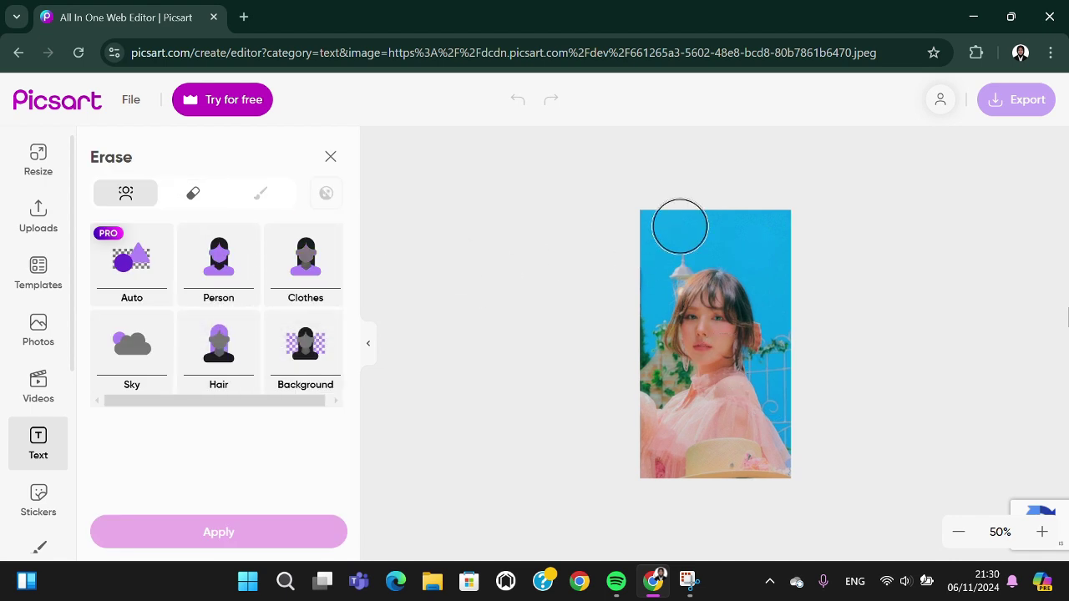
mouse_move(680, 227)
left_mouse_down()
mouse_move(650, 215)
mouse_move(725, 227)
mouse_move(646, 222)
mouse_move(760, 213)
left_mouse_up()
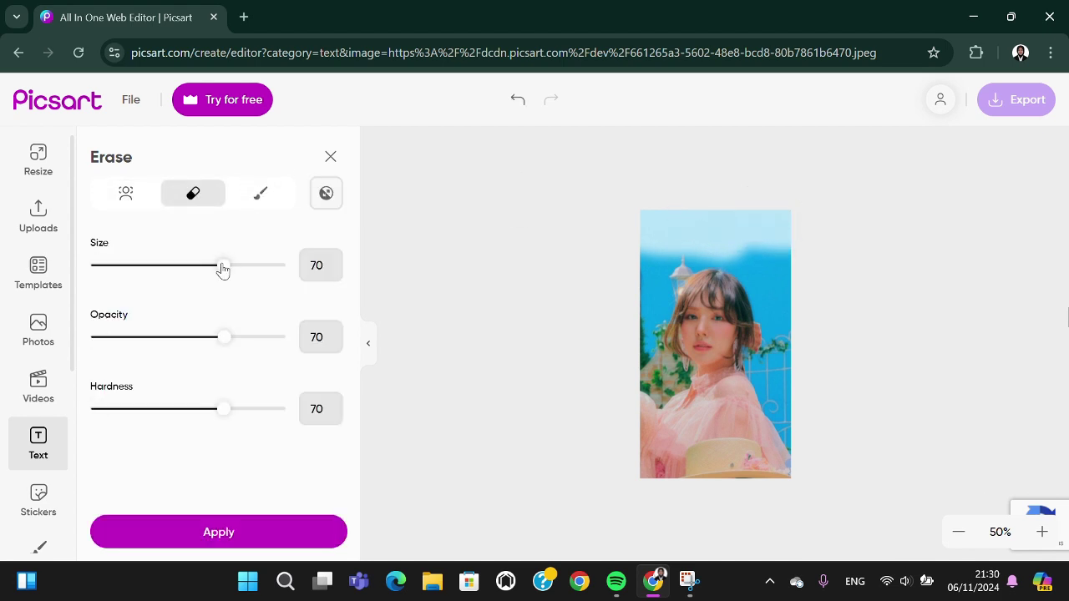
left_click_drag(222, 269, 169, 267)
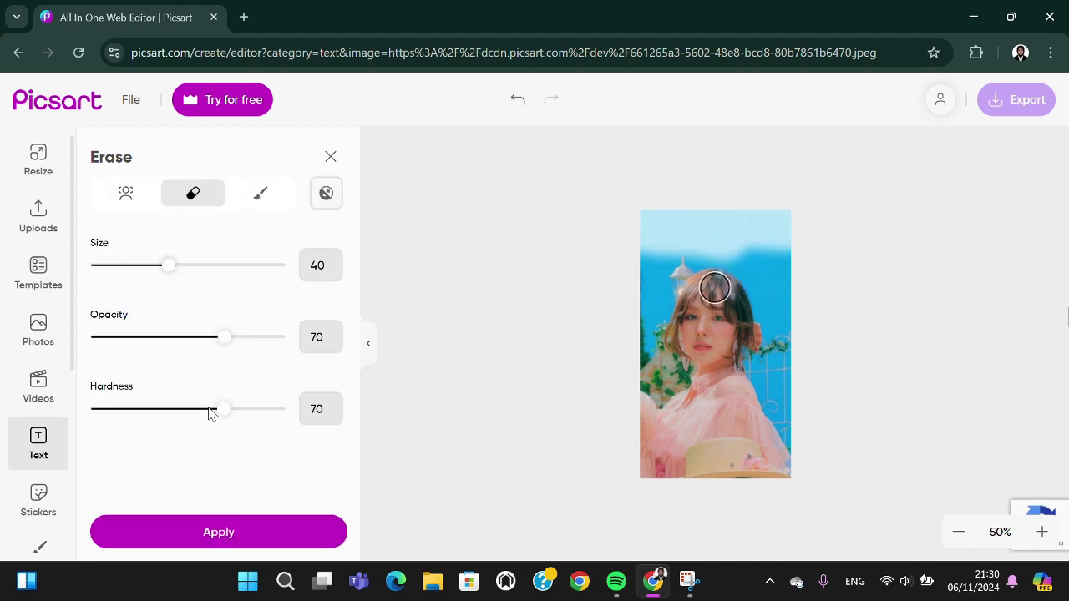
left_click_drag(225, 343, 330, 359)
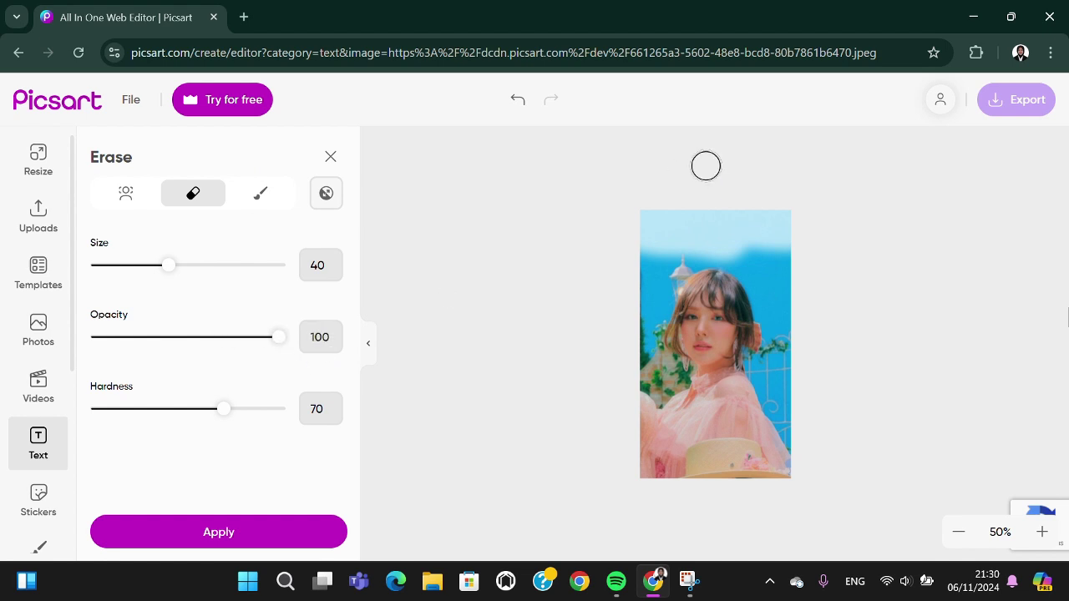
mouse_move(676, 205)
left_mouse_down()
mouse_move(650, 240)
mouse_move(619, 230)
mouse_move(703, 200)
mouse_move(807, 204)
mouse_move(818, 215)
mouse_move(727, 230)
mouse_move(775, 213)
mouse_move(794, 289)
mouse_move(746, 240)
mouse_move(761, 261)
mouse_move(733, 248)
mouse_move(688, 252)
mouse_move(659, 275)
mouse_move(645, 313)
mouse_move(652, 239)
mouse_move(638, 353)
mouse_move(661, 420)
mouse_move(644, 508)
left_mouse_up()
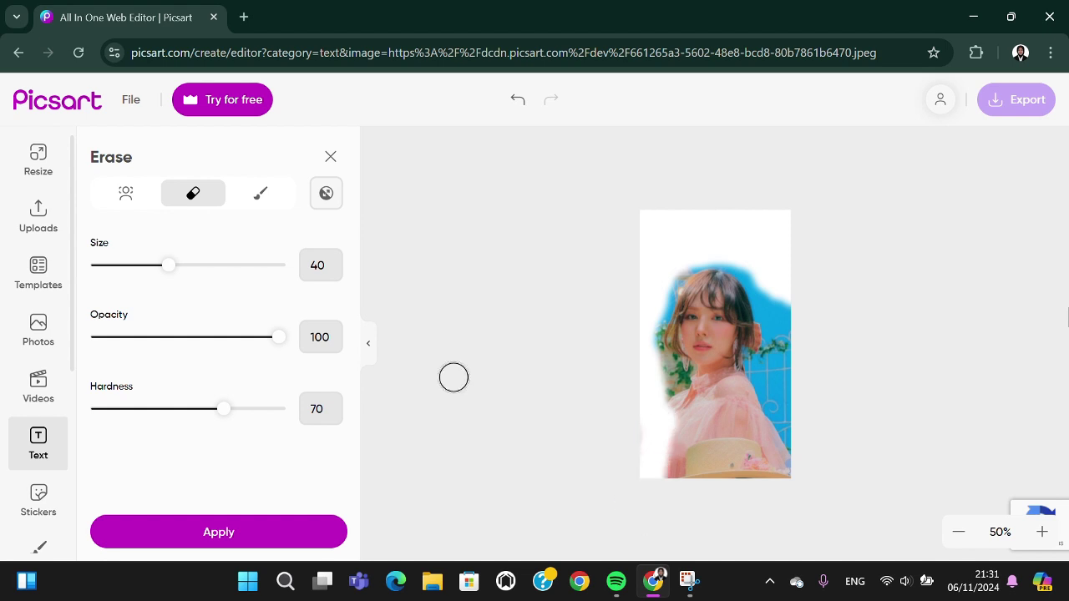
- Restore the photo's lower-left edge, then erase the upper background to white
left_click(263, 201)
mouse_move(701, 435)
left_mouse_down()
mouse_move(648, 485)
mouse_move(668, 451)
left_mouse_up()
left_click(193, 193)
mouse_move(790, 334)
left_mouse_down()
mouse_move(734, 245)
mouse_move(644, 324)
left_mouse_up()
- With a smaller brush, clear the blue halo on the right and the green leaves on the left
key("bracketleft")
mouse_move(789, 439)
left_mouse_down()
mouse_move(764, 368)
mouse_move(761, 311)
mouse_move(714, 288)
mouse_move(762, 290)
mouse_move(755, 280)
mouse_move(683, 261)
left_mouse_up()
key("bracketleft")
key("bracketleft")
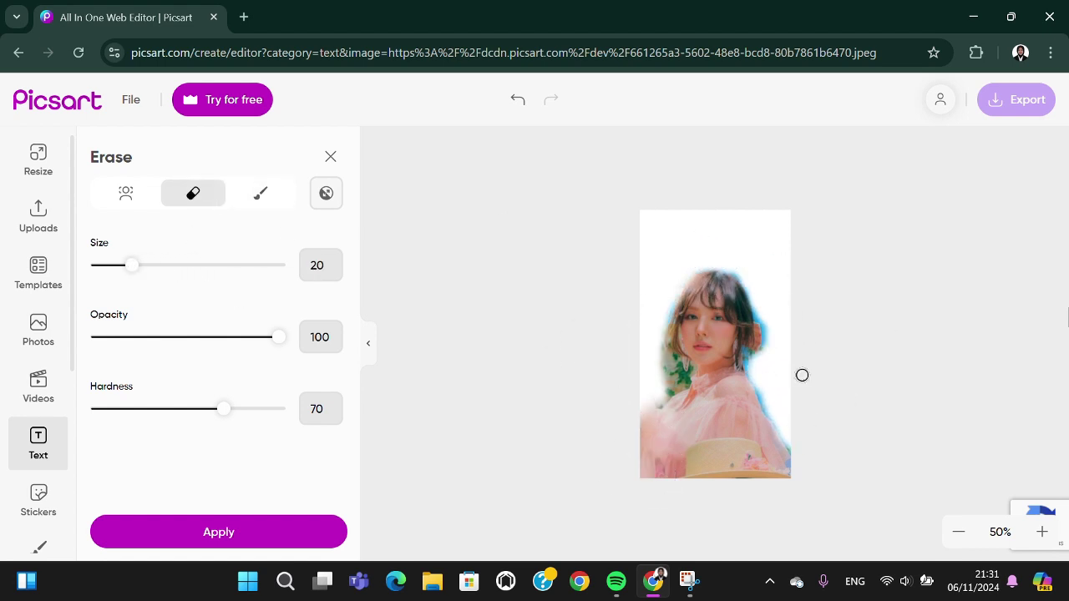
mouse_move(801, 375)
left_mouse_down()
mouse_move(770, 399)
mouse_move(764, 319)
mouse_move(756, 363)
left_mouse_up()
left_click_drag(668, 377, 673, 294)
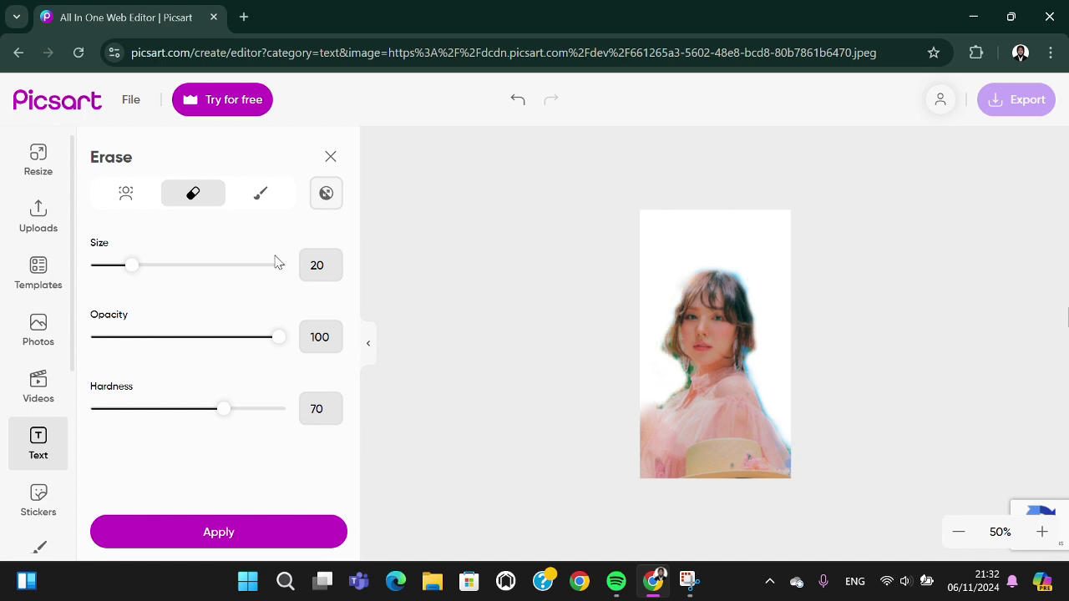
left_click(260, 193)
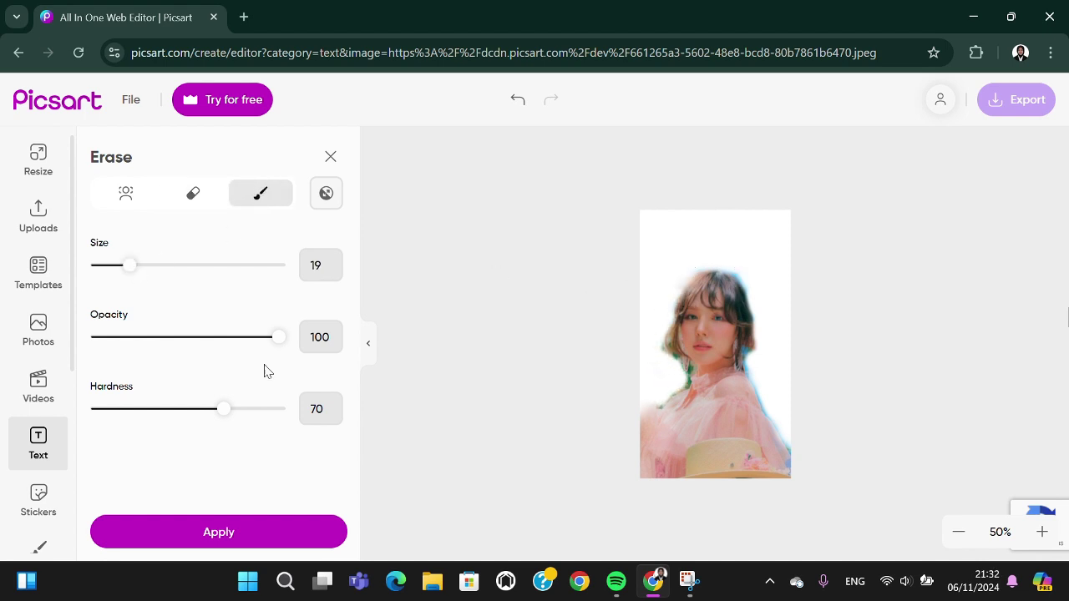
- Apply the erase and add a bold text layer reading 'WENDY' in place of 'Hello'
left_click(242, 545)
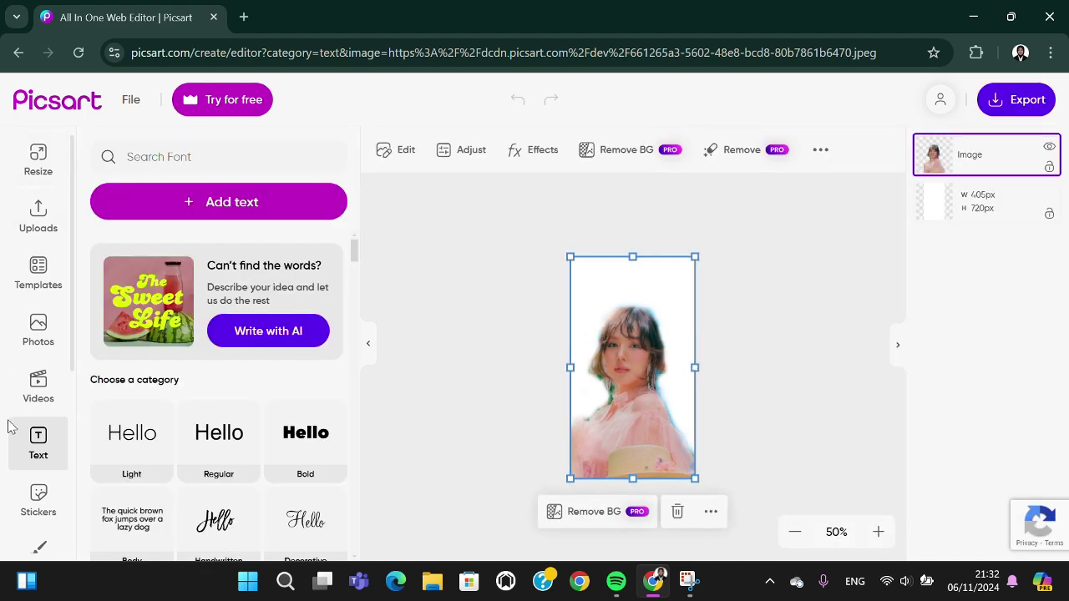
left_click(298, 445)
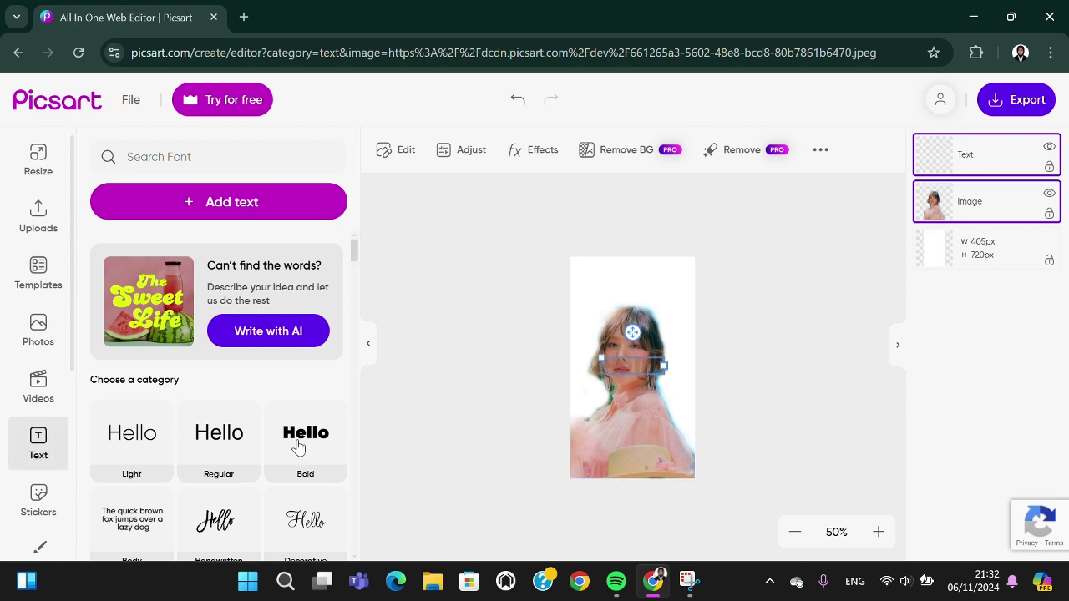
left_click(637, 362)
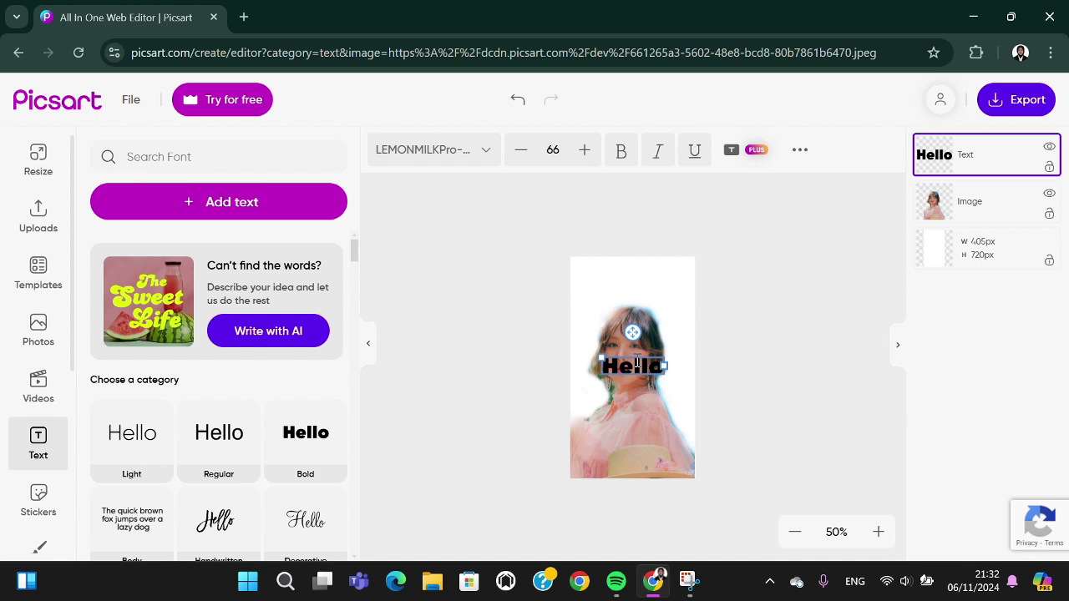
key("BackSpace")
key("BackSpace")
key("BackSpace")
key("BackSpace")
key("BackSpace")
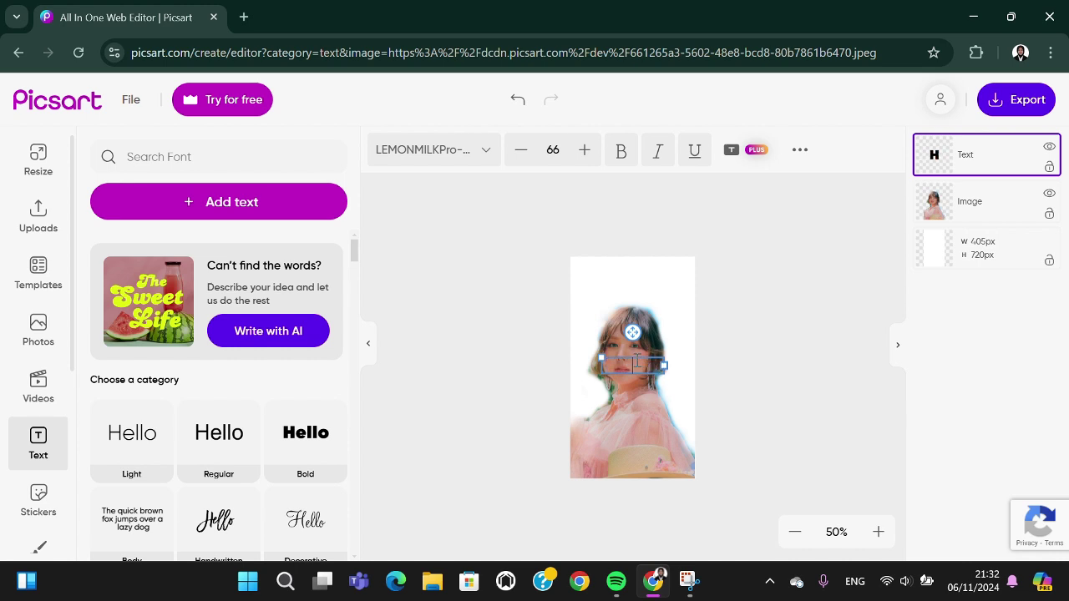
type("WEN")
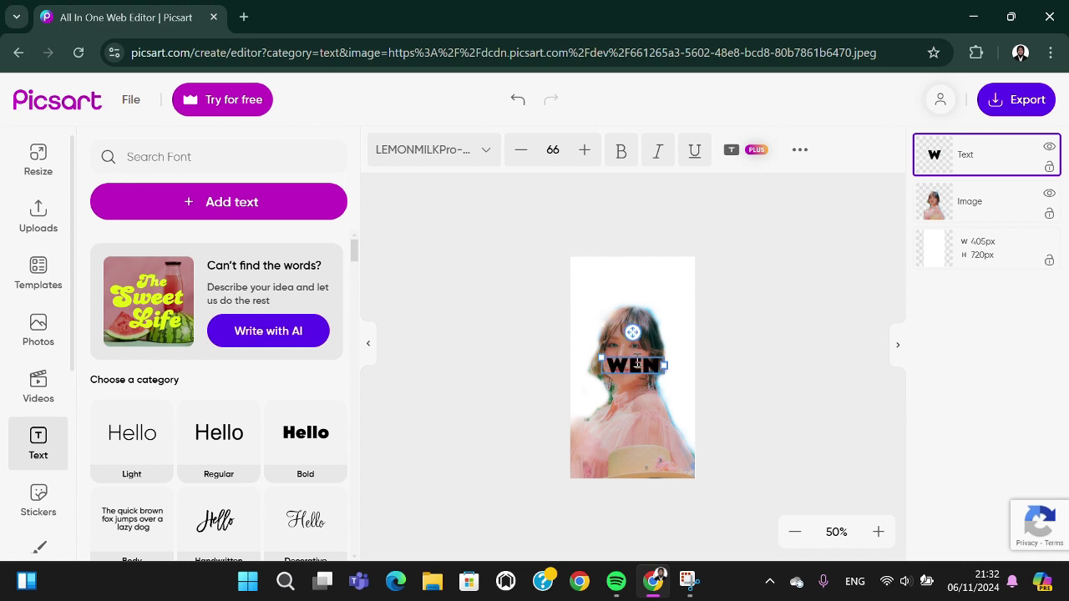
type("DY")
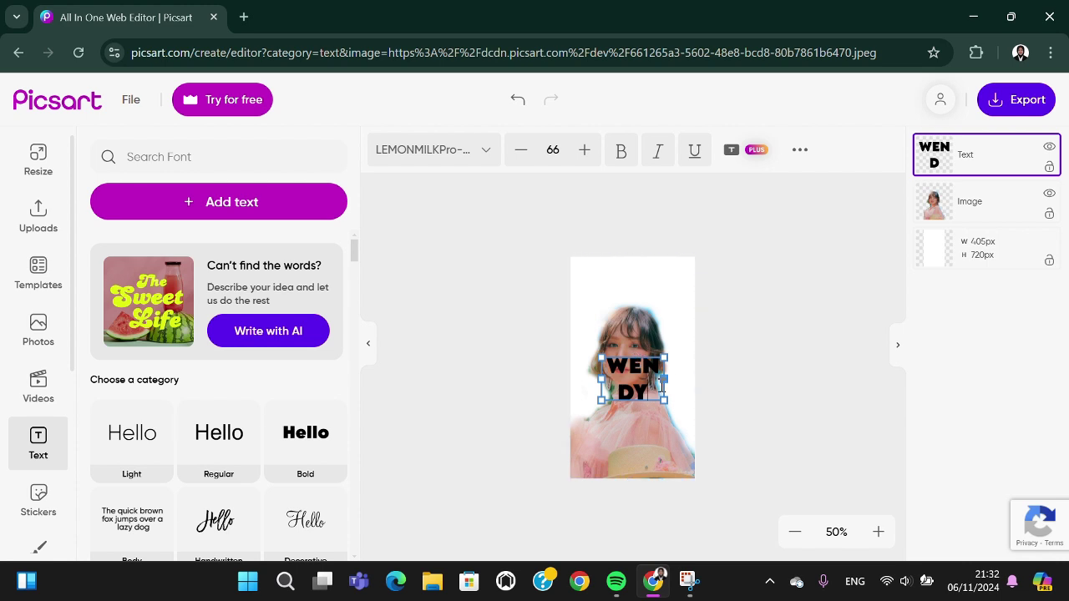
- Narrow the WENDY box so the letters stack vertically, then enlarge it to size 85 up-left
left_click_drag(663, 378, 625, 398)
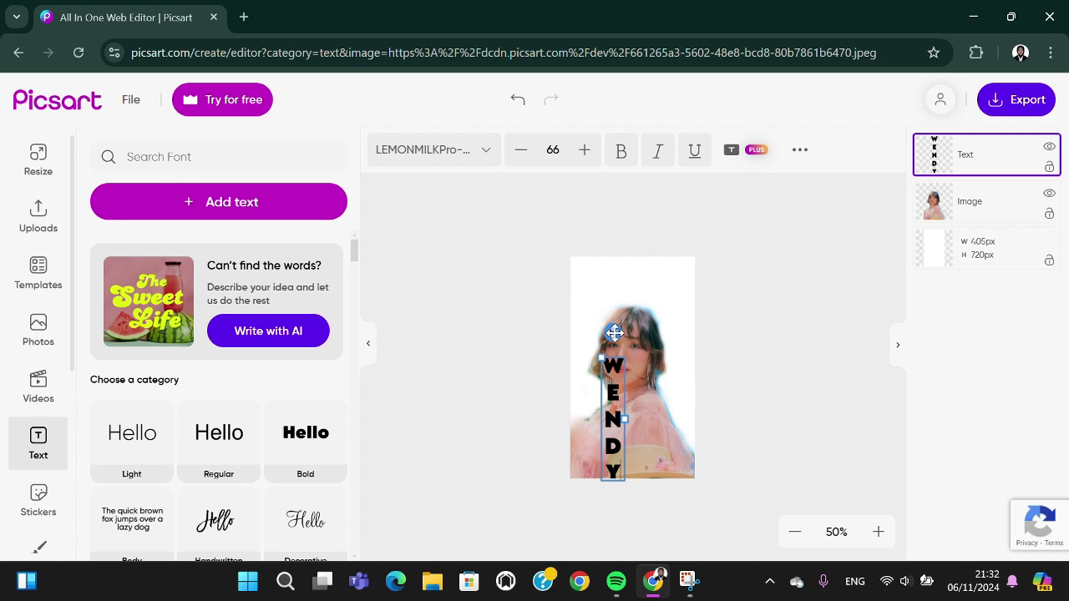
left_click_drag(615, 336, 607, 303)
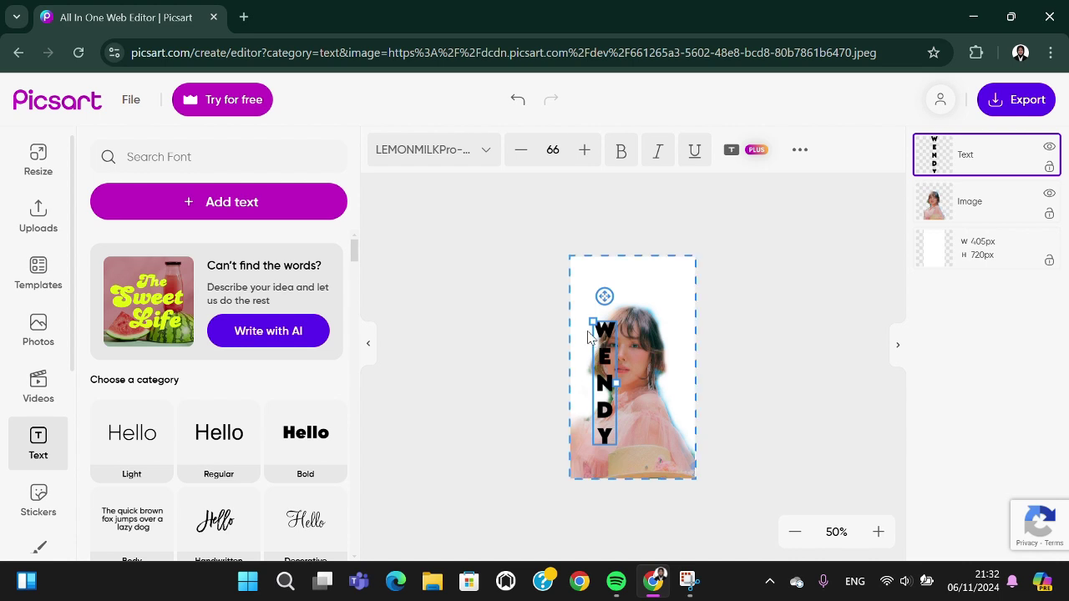
left_click_drag(587, 320, 565, 288)
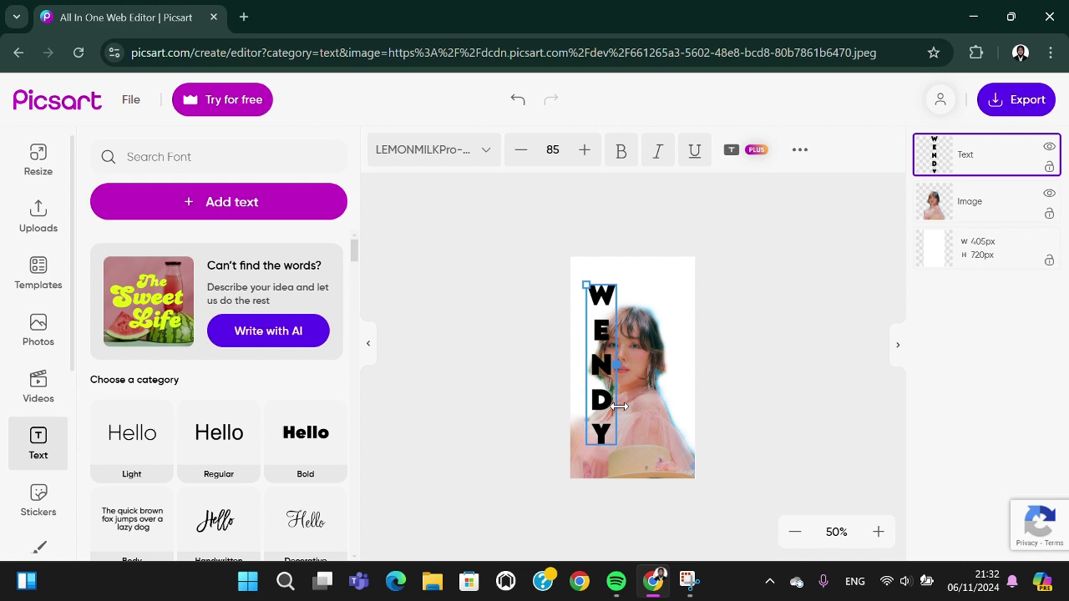
- Erase the photo's left edge with a size-26 brush to uncover the WENDY letters, including D and Y
left_click(625, 269)
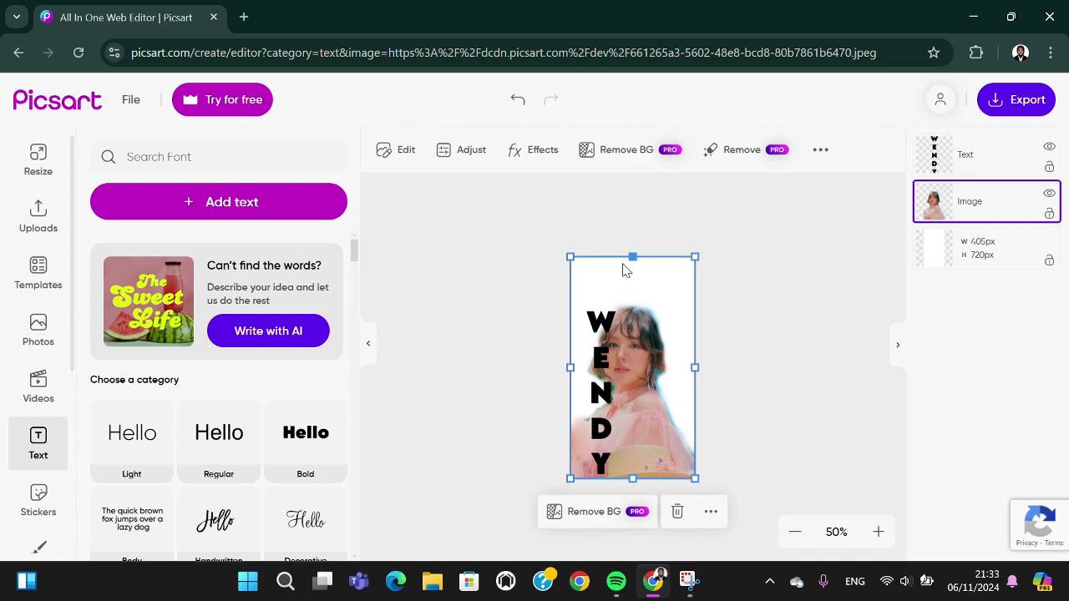
left_click(821, 151)
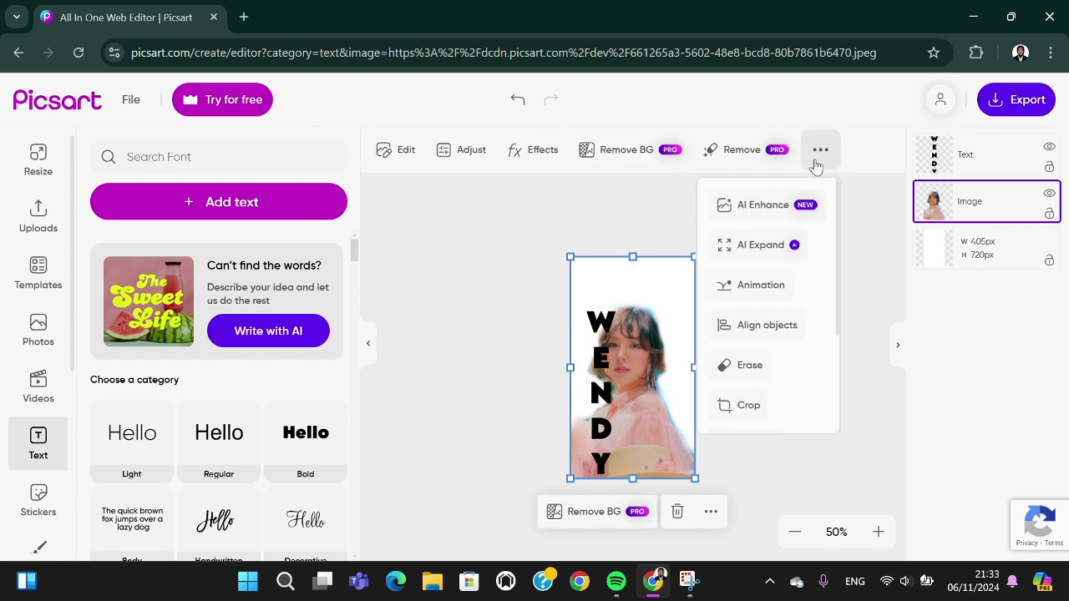
left_click(734, 376)
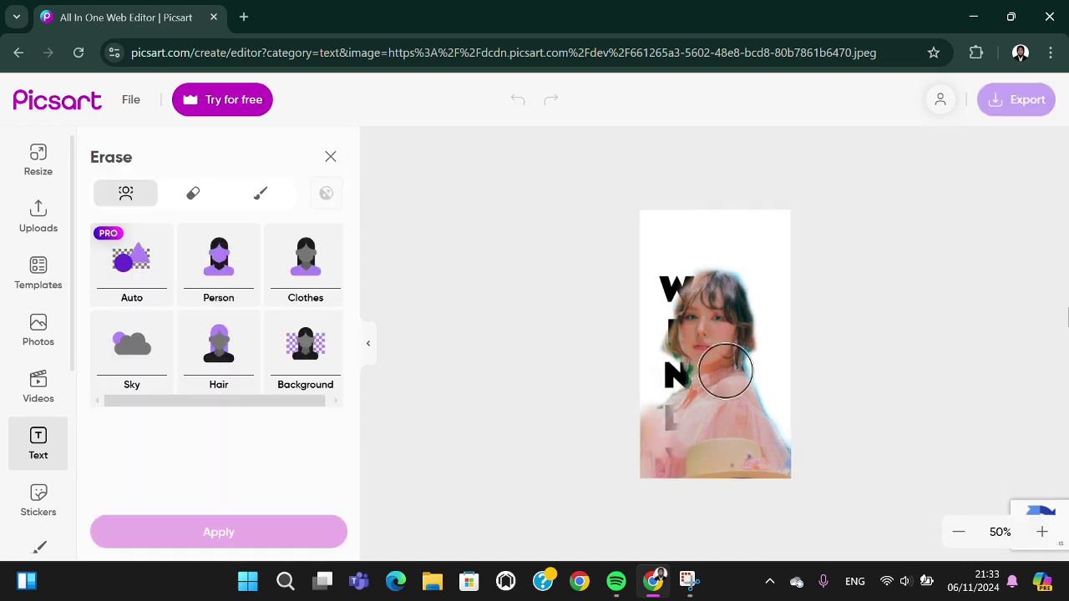
left_click(194, 200)
left_click_drag(222, 268, 141, 269)
left_click_drag(646, 387, 647, 466)
left_click_drag(224, 337, 310, 351)
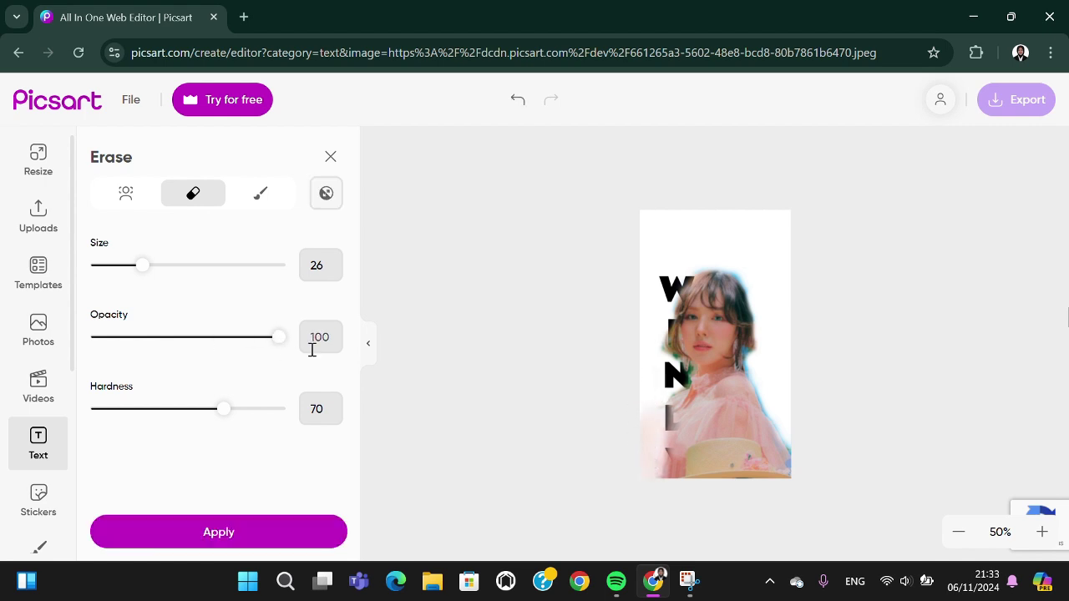
mouse_move(647, 412)
left_mouse_down()
mouse_move(652, 458)
mouse_move(658, 384)
mouse_move(660, 476)
mouse_move(674, 424)
mouse_move(668, 311)
left_mouse_up()
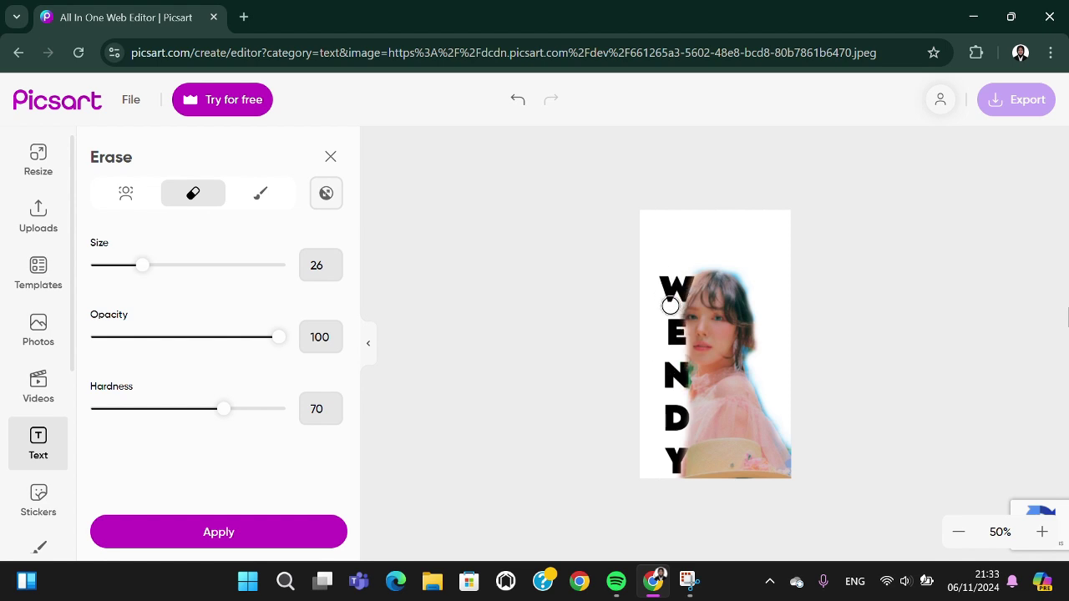
- Restore the photo over parts of E and N with a size-16 brush, then apply the erase
left_click(260, 193)
left_click_drag(140, 268, 123, 265)
mouse_move(690, 442)
left_mouse_down()
mouse_move(690, 293)
mouse_move(686, 439)
left_mouse_up()
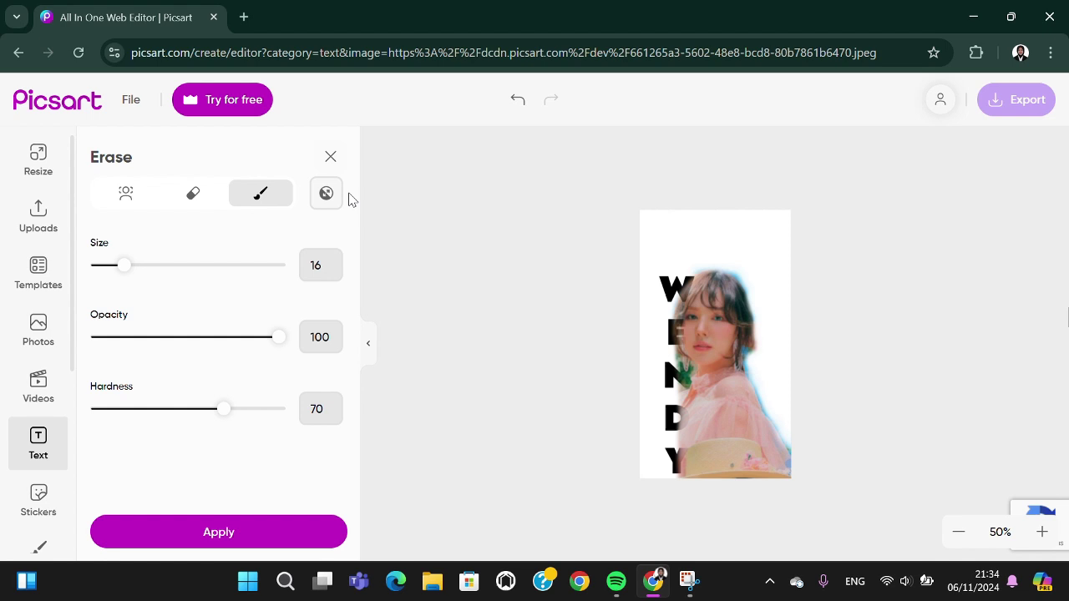
left_click(330, 157)
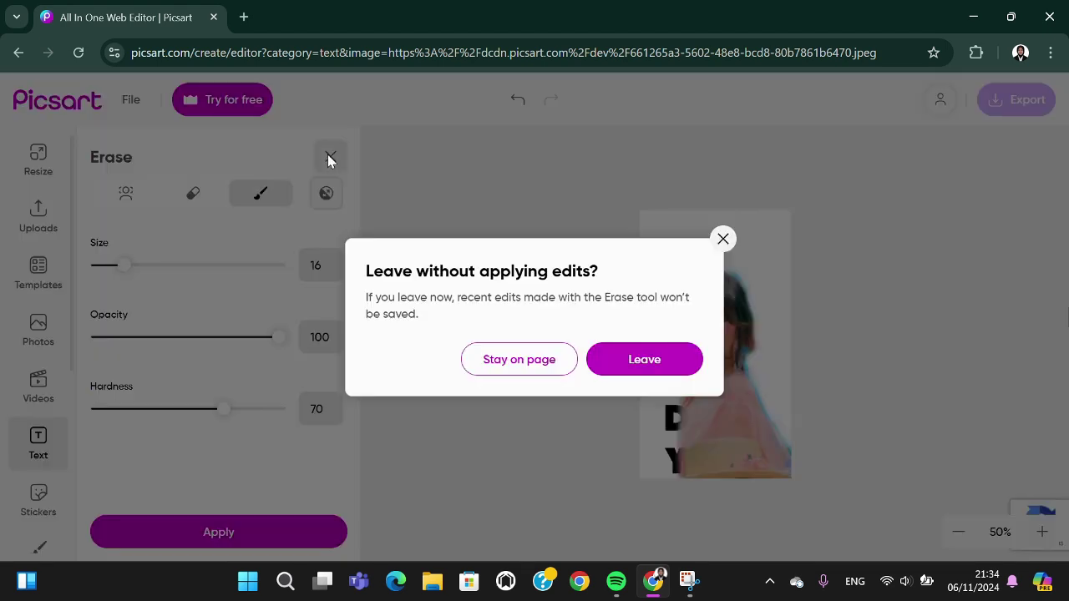
left_click(723, 238)
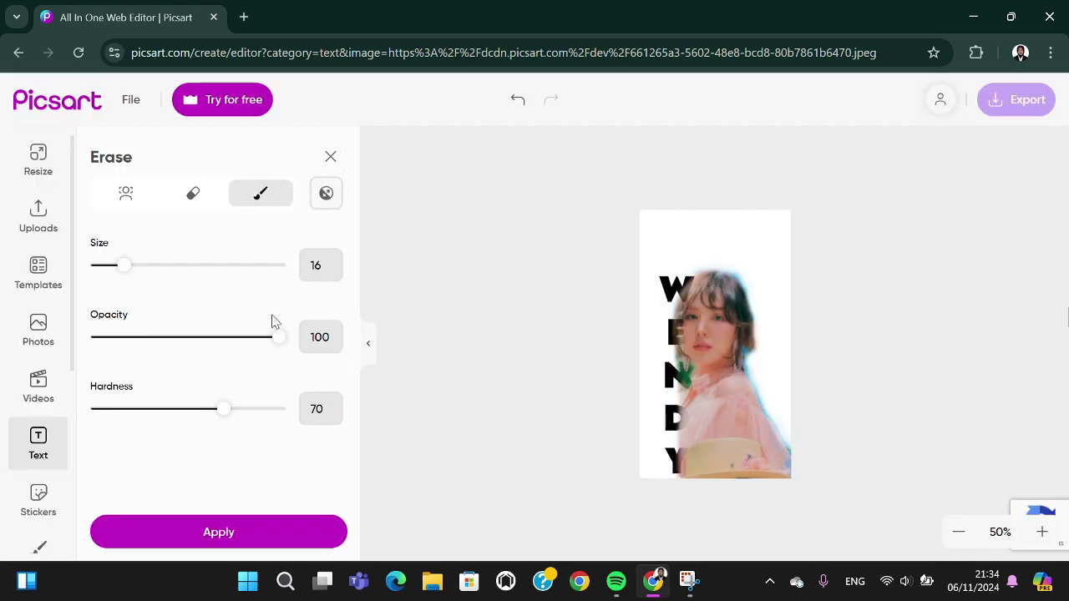
left_click(223, 545)
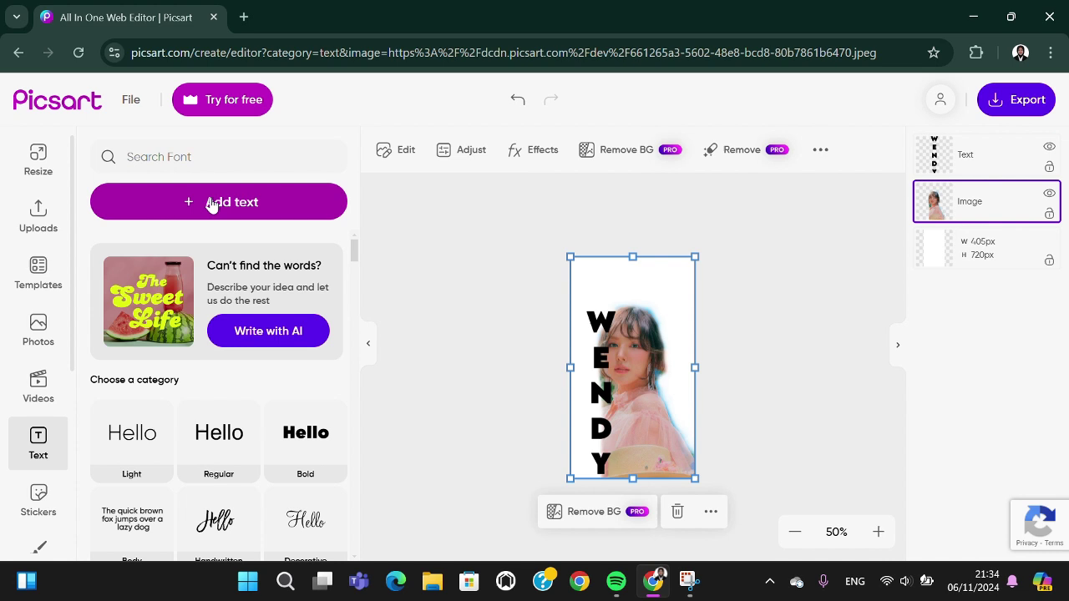
- Upload the blue-background WhatsApp portrait again and stretch it over the entire canvas
left_click(33, 334)
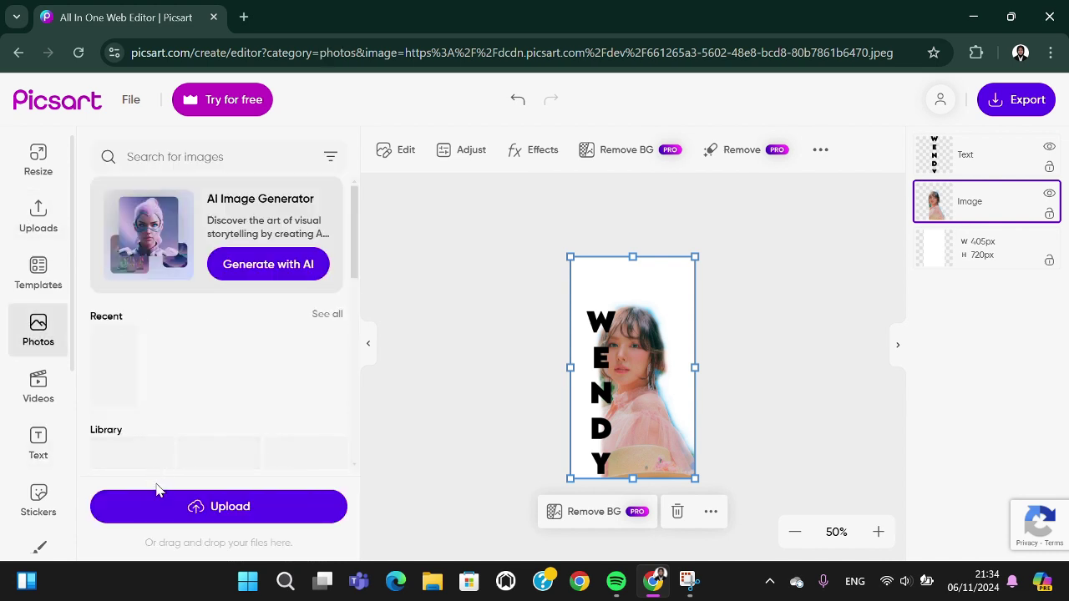
left_click(196, 506)
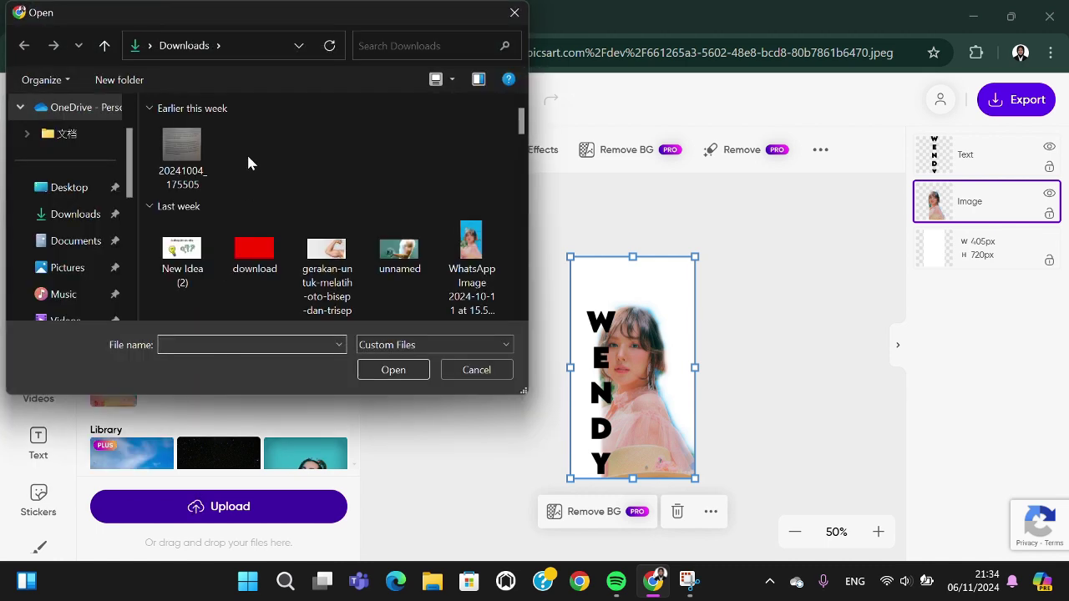
left_click(481, 262)
left_click(389, 374)
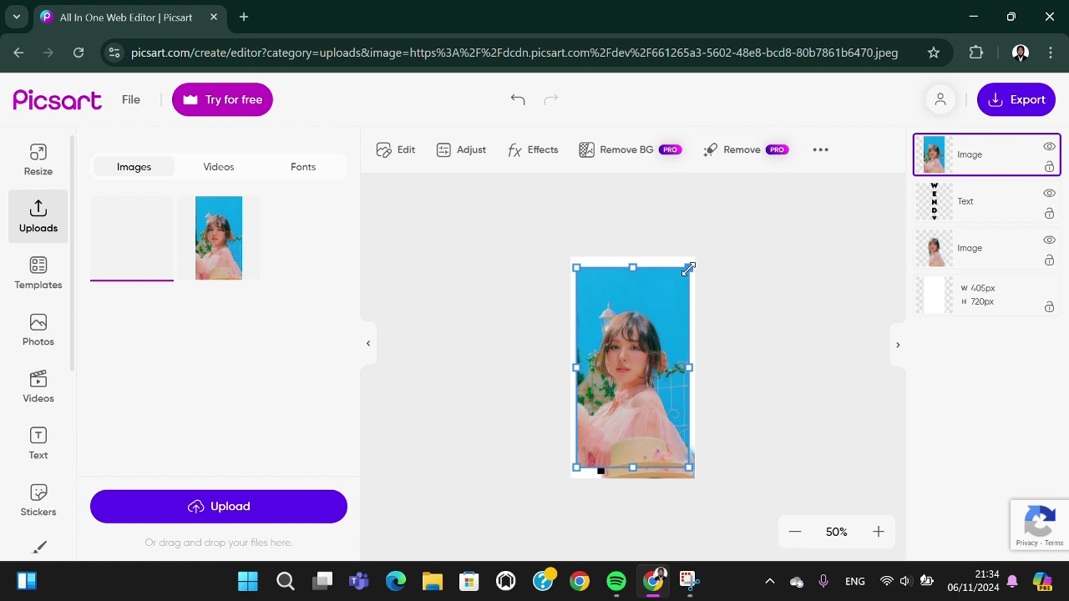
left_click_drag(708, 249, 677, 297)
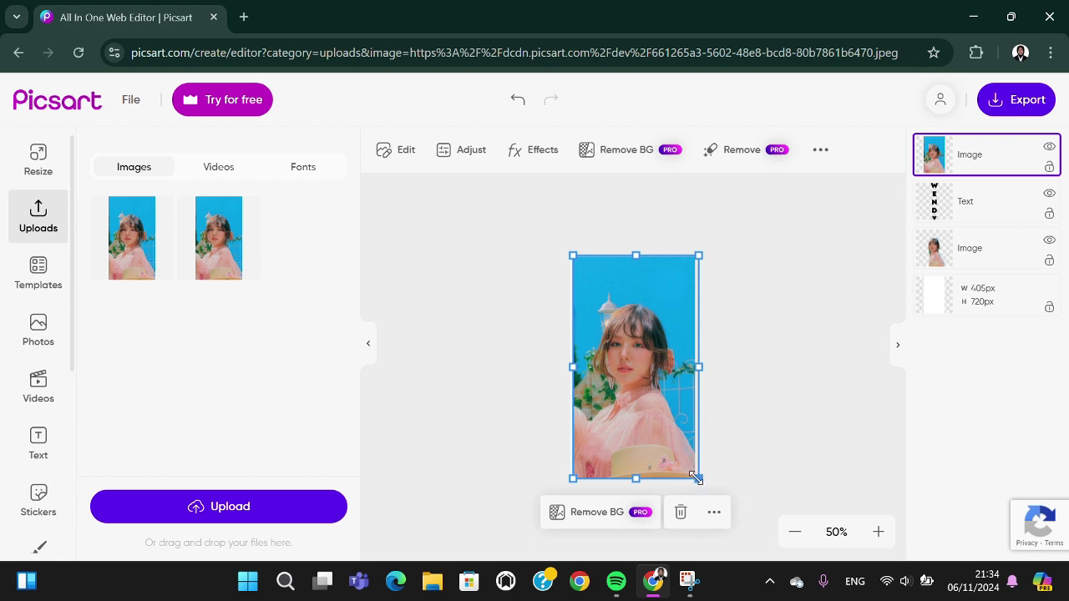
left_click_drag(699, 480, 697, 482)
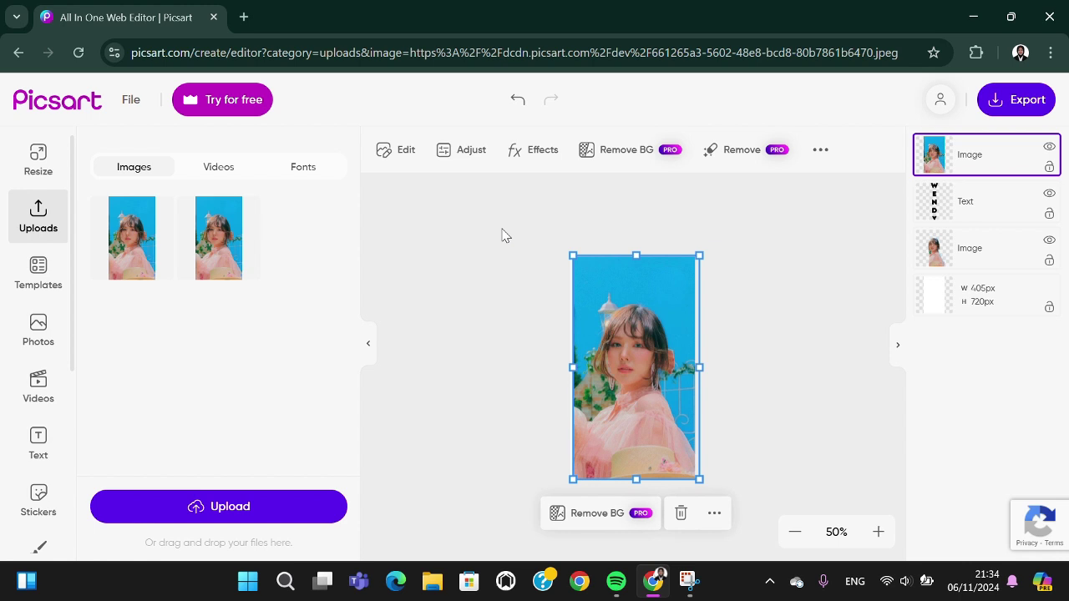
- Set the top photo's blend mode to Screen, after briefly trying Lighten
left_click(410, 162)
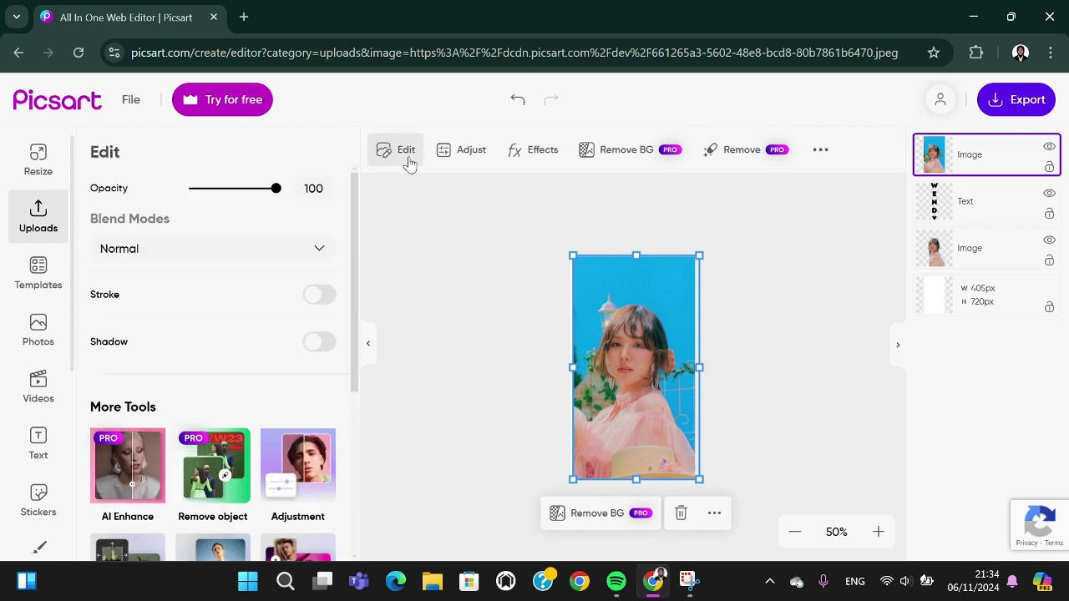
left_click(318, 247)
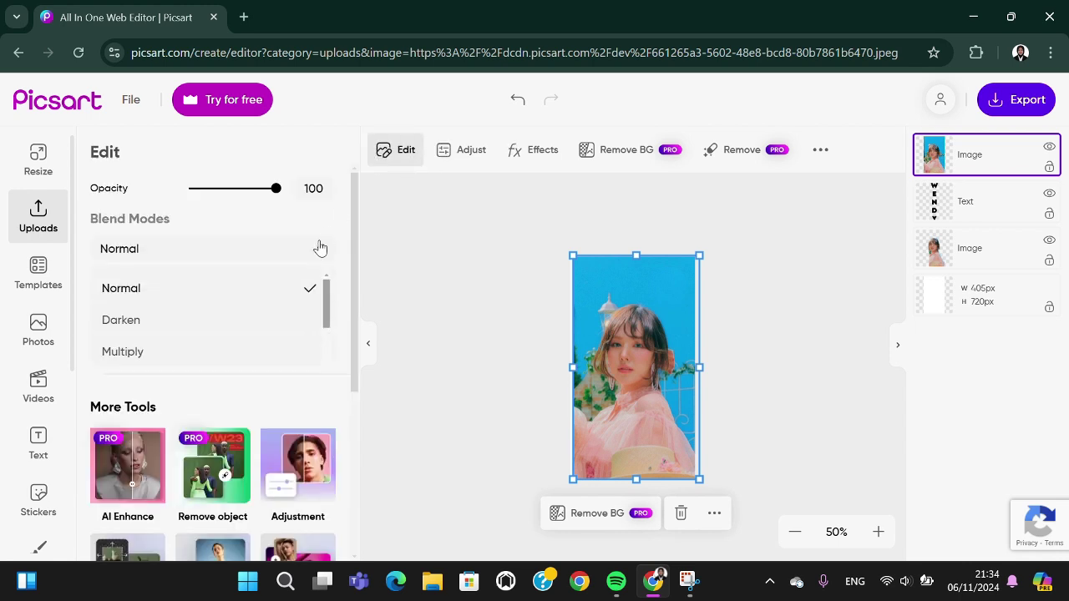
scroll(203, 361, "down", 1)
left_click(159, 360)
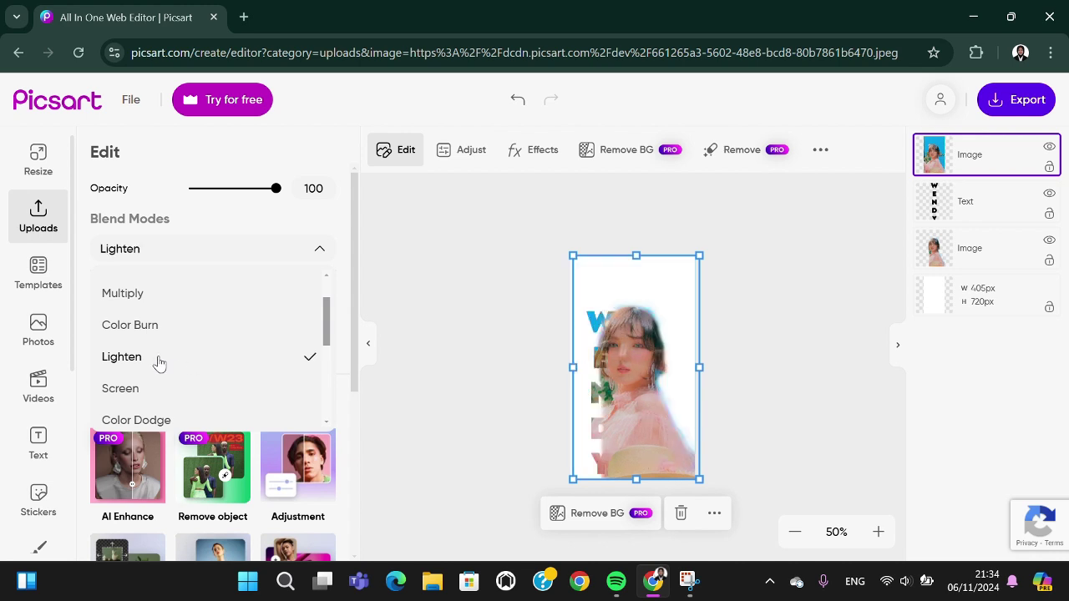
left_click(127, 393)
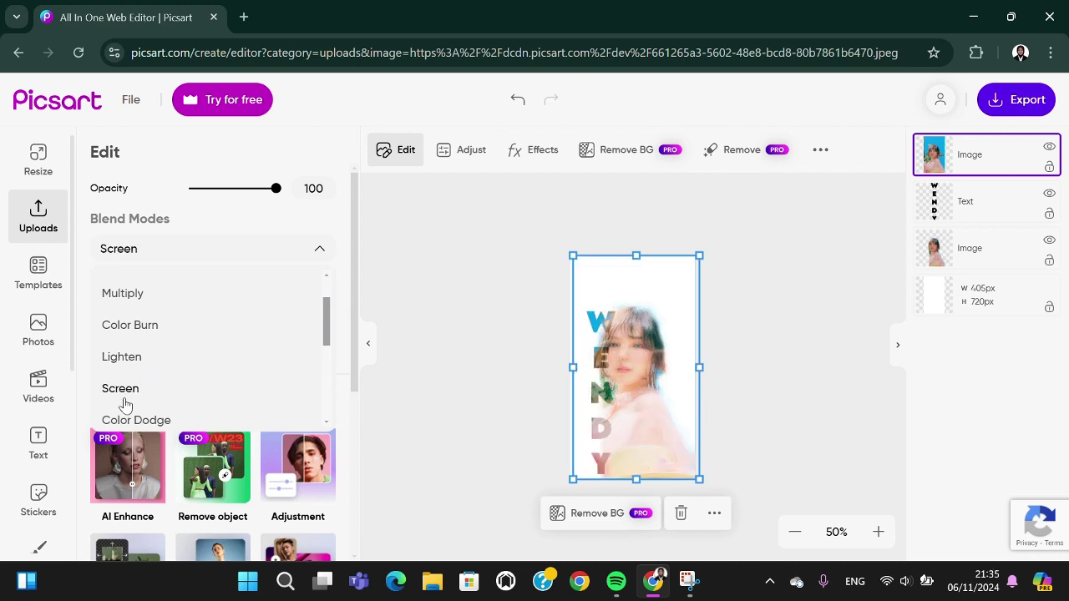
- Nudge the top photo slightly left and drag the canvas's top crop edge down
left_click_drag(682, 424, 686, 428)
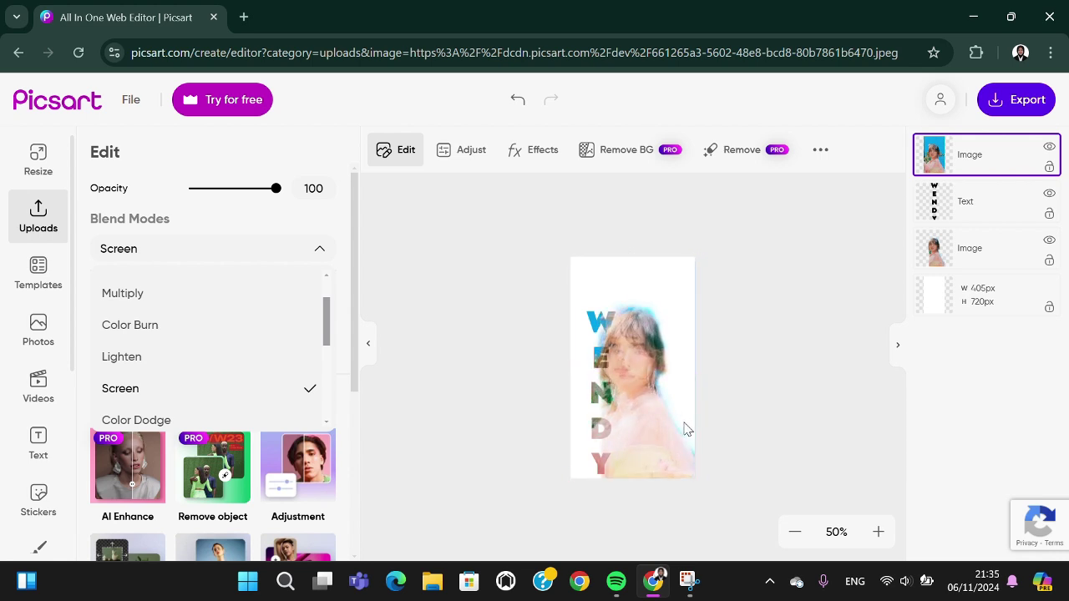
left_click(640, 263)
left_click_drag(640, 264, 641, 302)
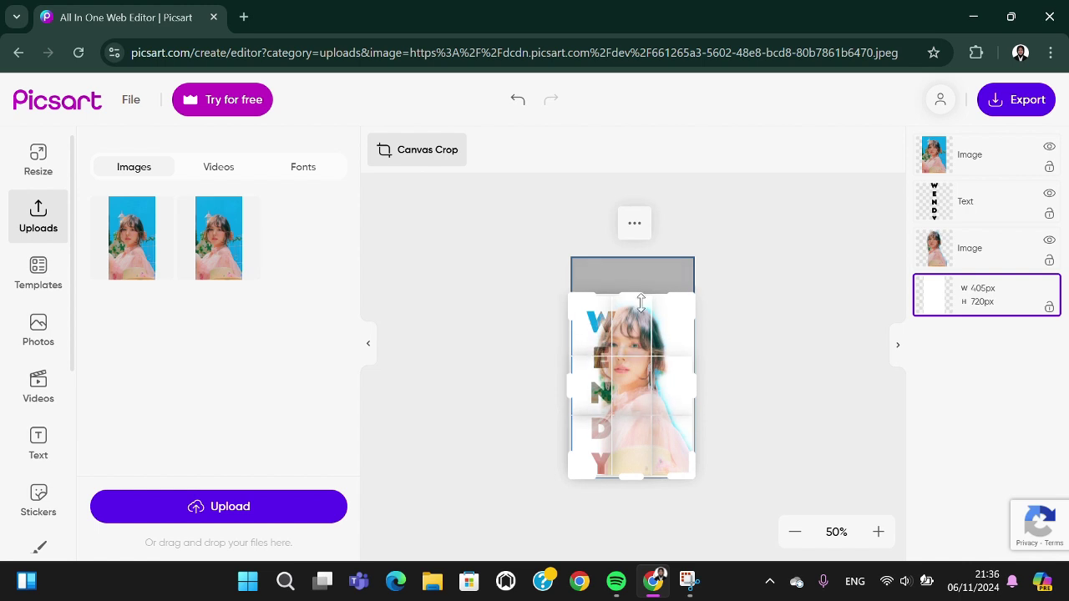
- Apply the crop to 405×592 px and download Web_Photo_Editor as a 145kb JPG, closing the sign-in prompt
left_click(426, 158)
left_click(802, 343)
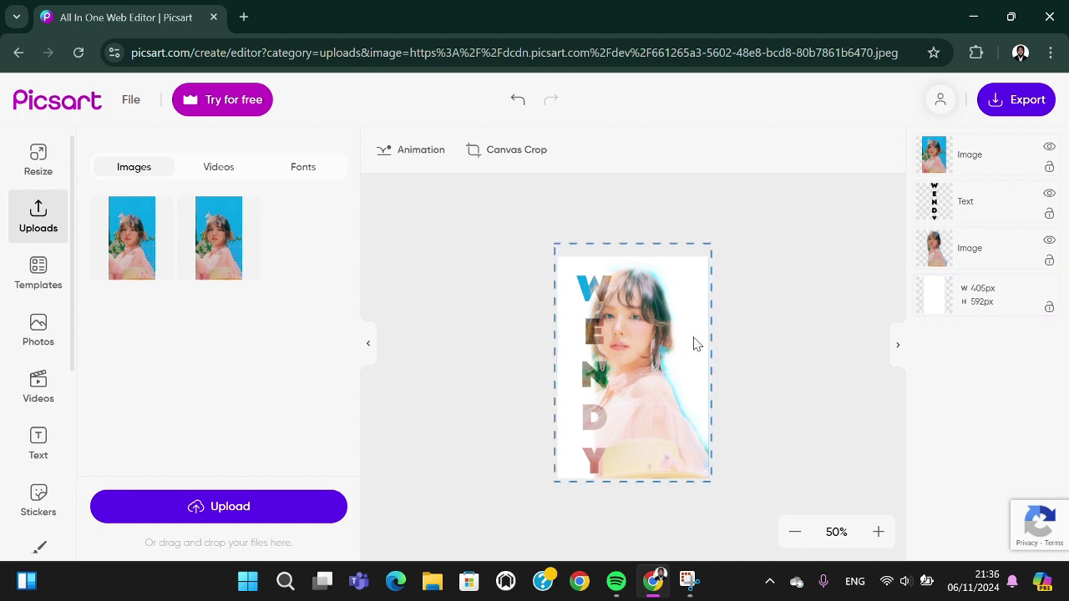
left_click(1011, 109)
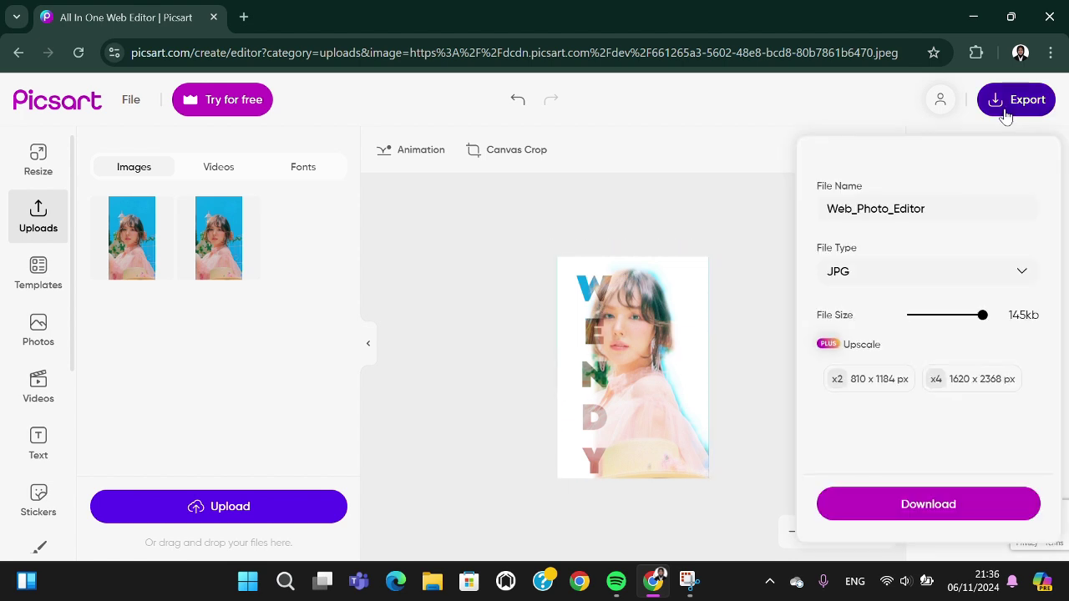
left_click(935, 502)
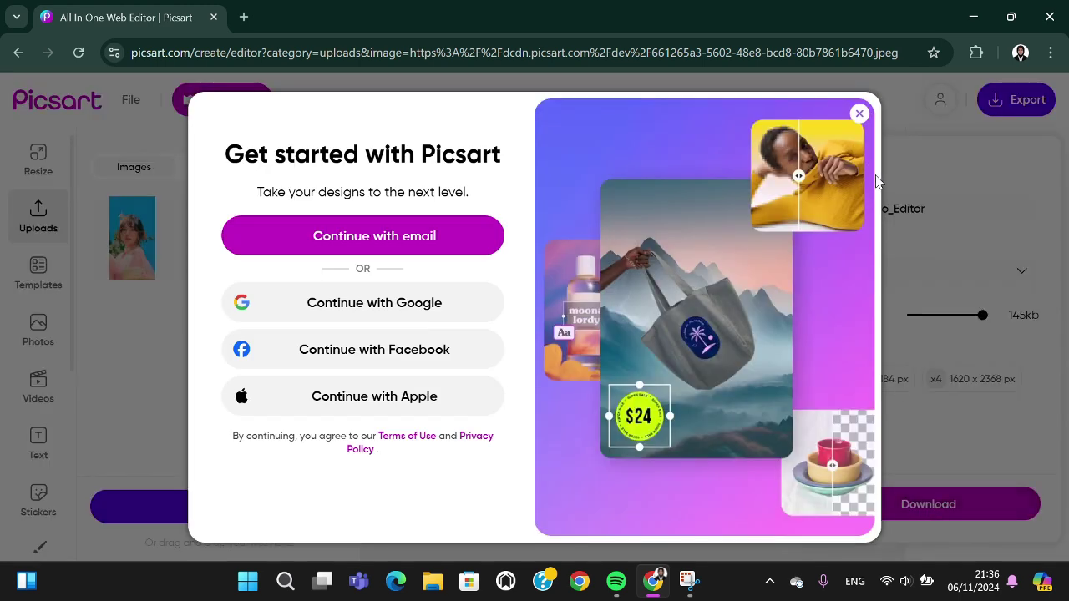
left_click(860, 115)
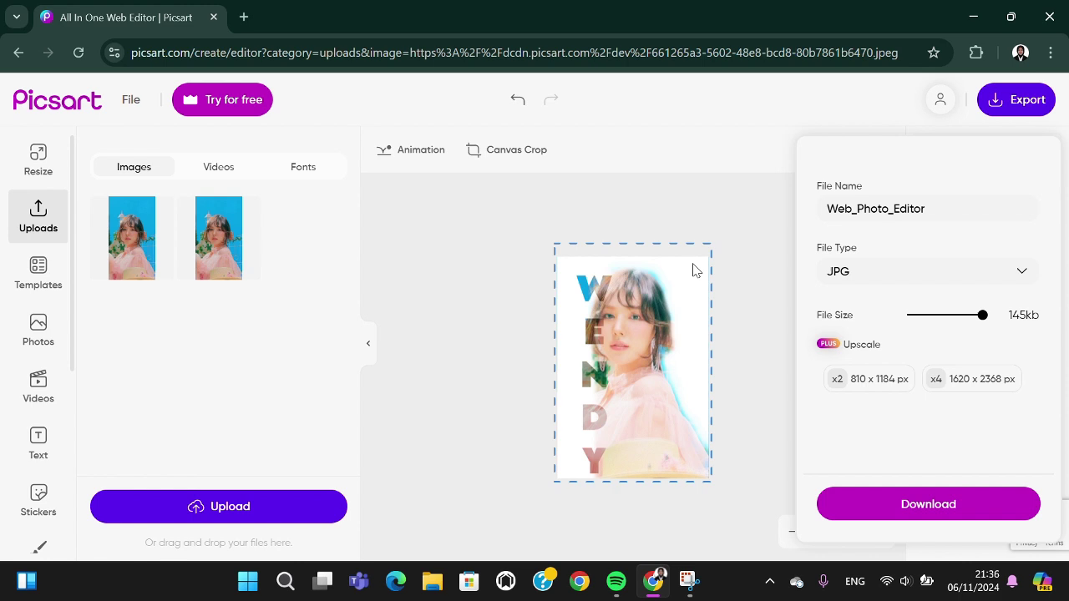